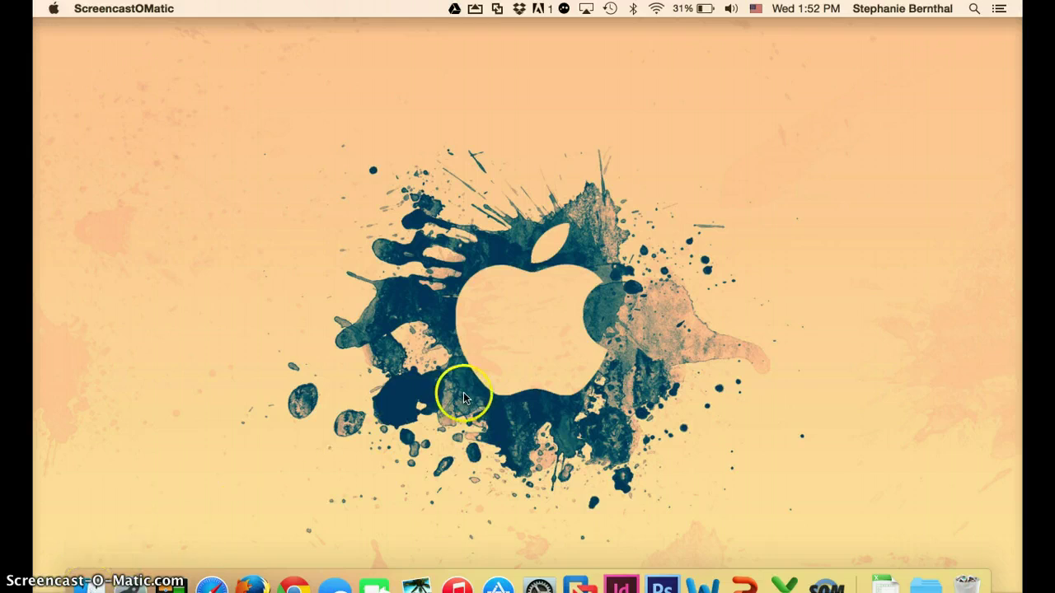
Launch iMovie from a Spotlight search for 'imovie'.
{"action": "left_click", "coordinate": [974, 9]}
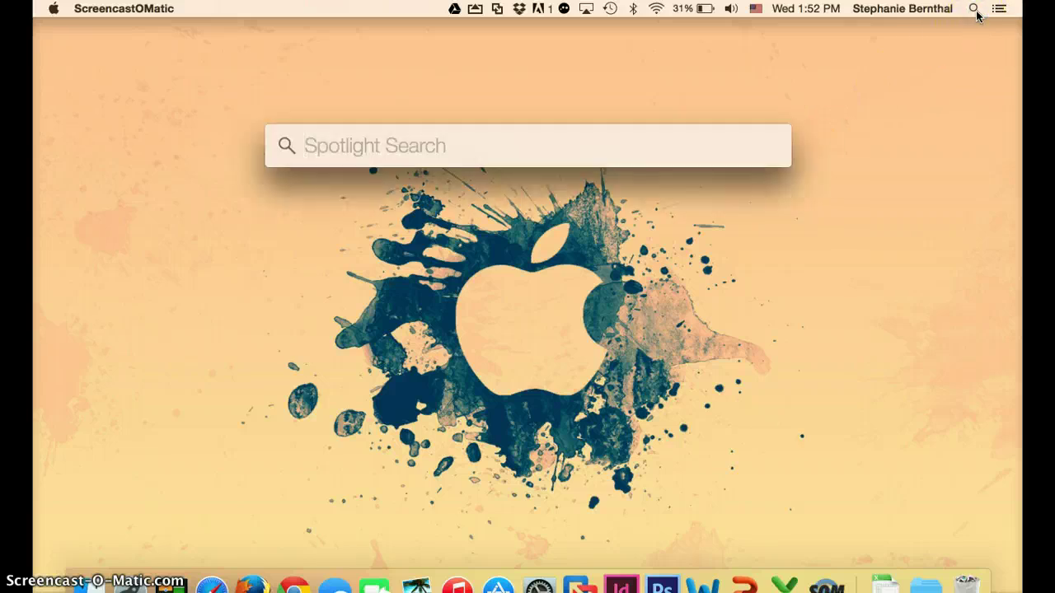
{"action": "type", "text": "imovie"}
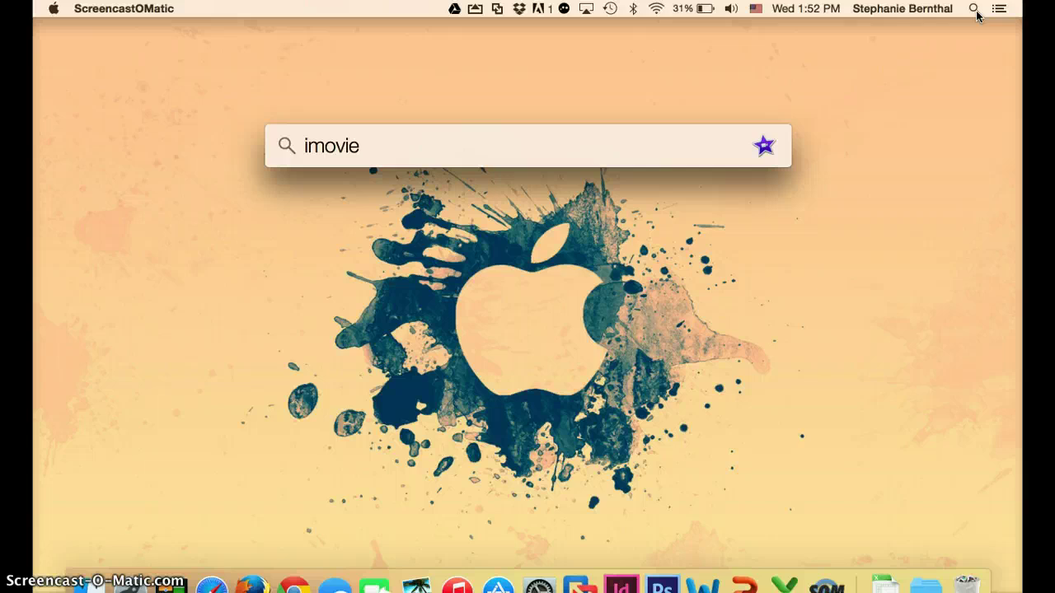
{"action": "key", "text": "Return"}
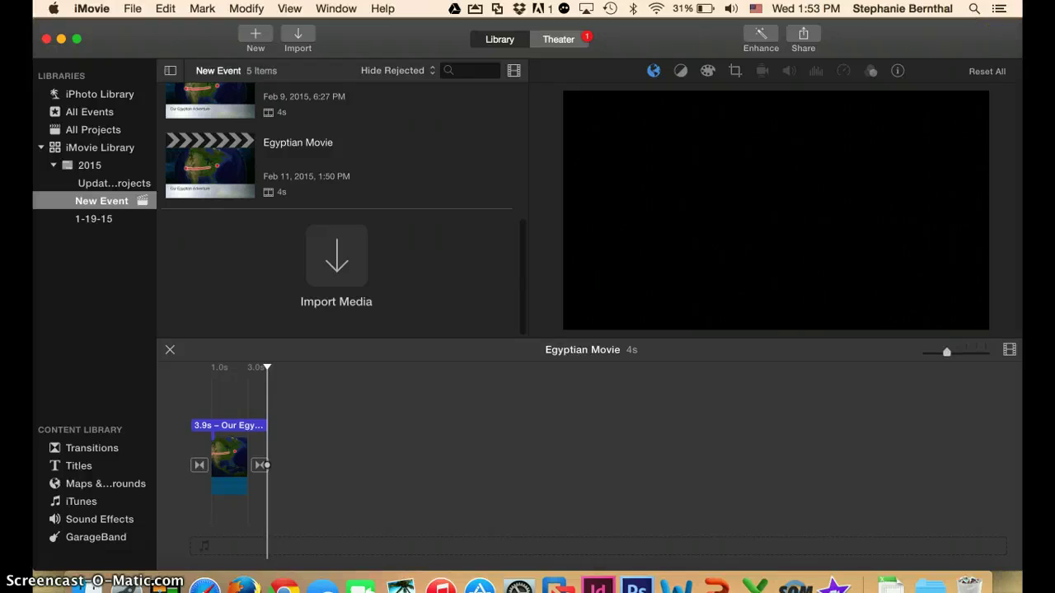
Create a new Bright-themed movie named 'Our Trip To Egypt' in New Event.
{"action": "left_click", "coordinate": [257, 40]}
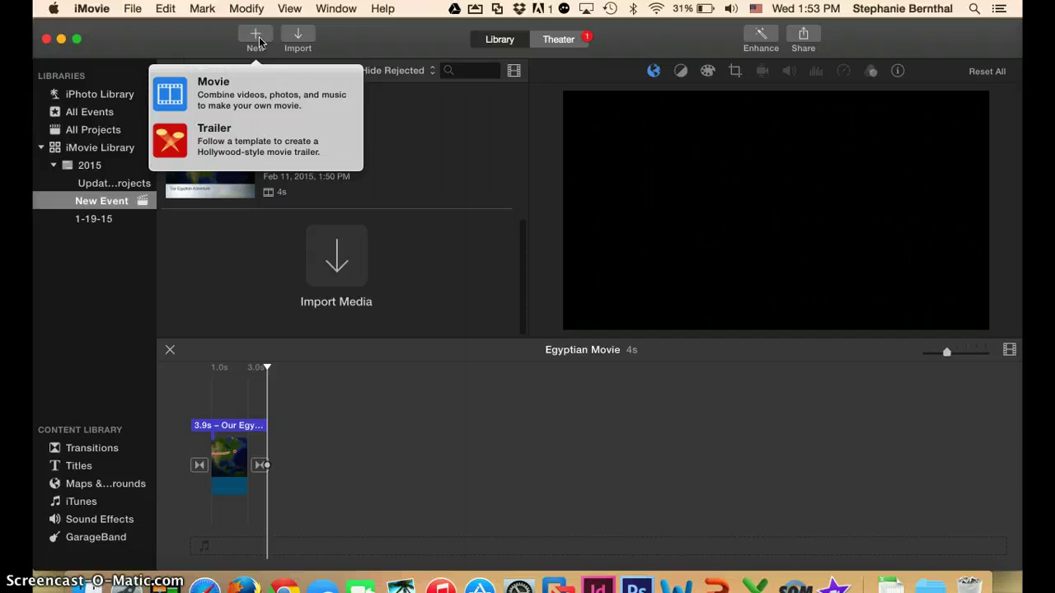
{"action": "left_click", "coordinate": [256, 95]}
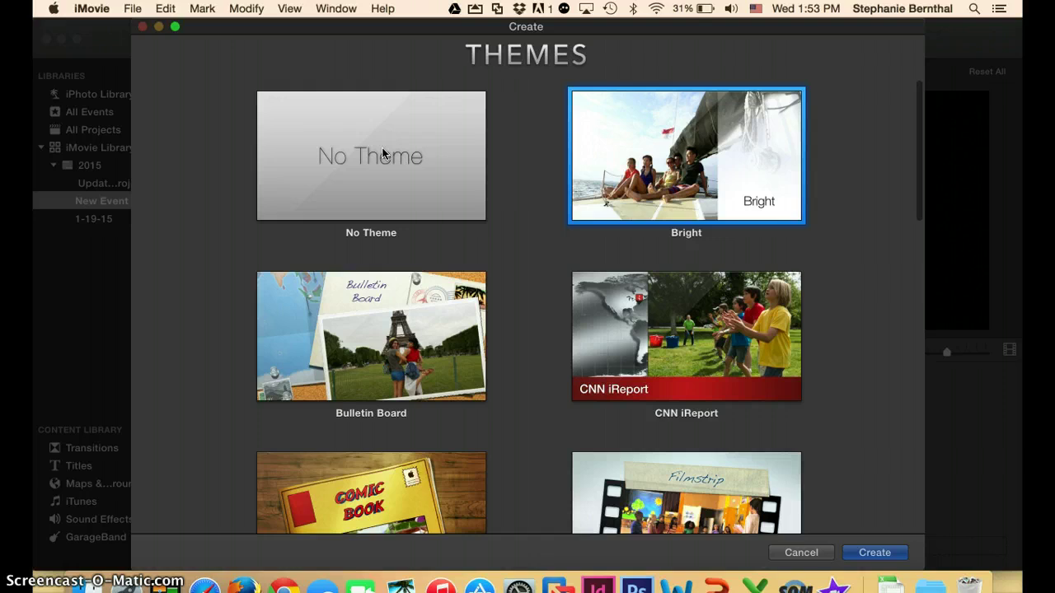
{"action": "left_click", "coordinate": [595, 160]}
{"action": "left_click", "coordinate": [596, 160]}
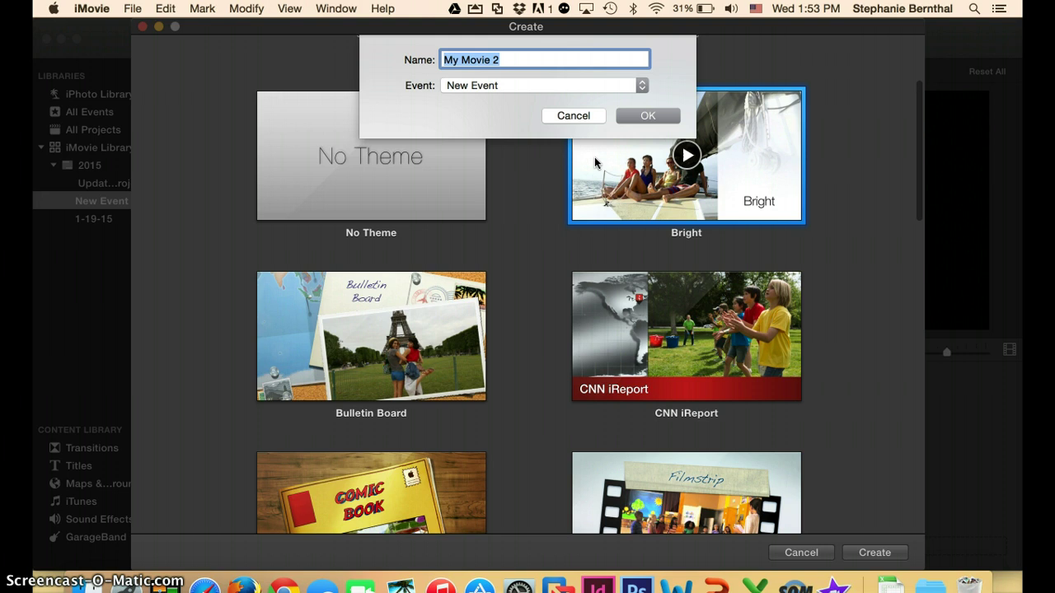
{"action": "type", "text": "Our Tr"}
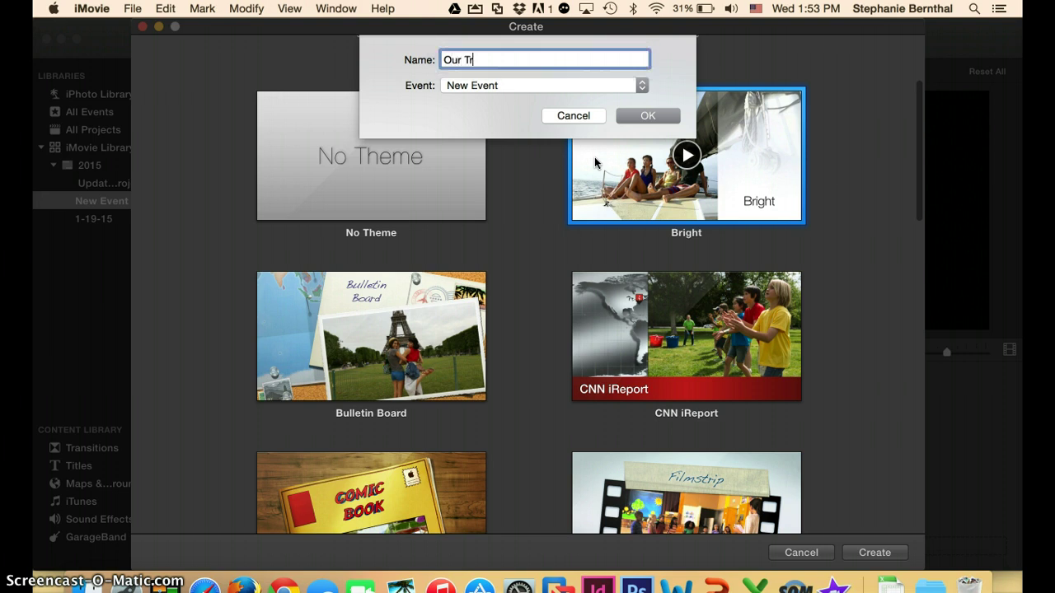
{"action": "type", "text": "ip To Egypt"}
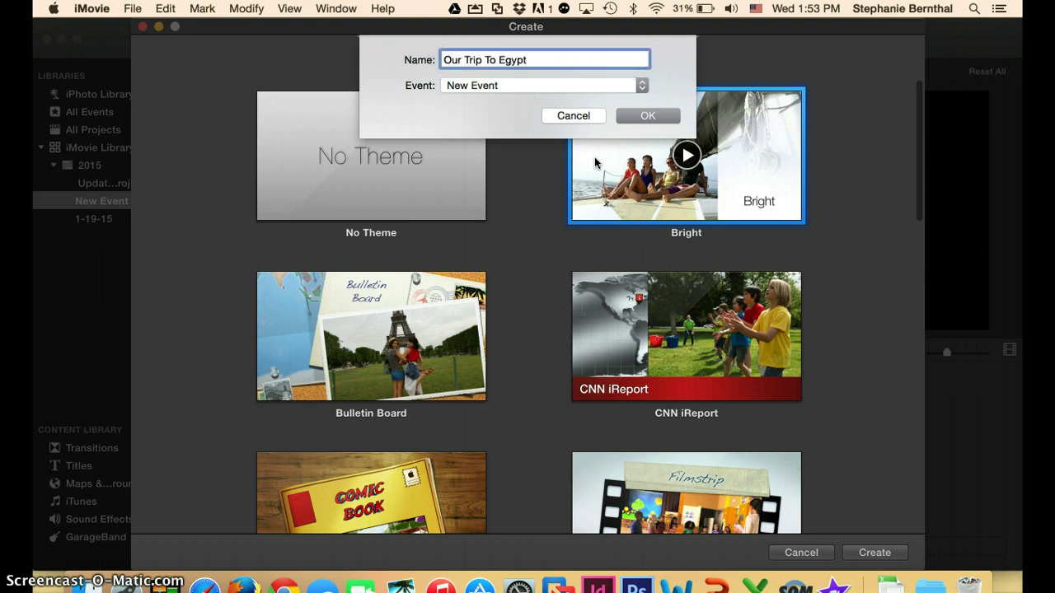
{"action": "left_click", "coordinate": [648, 117]}
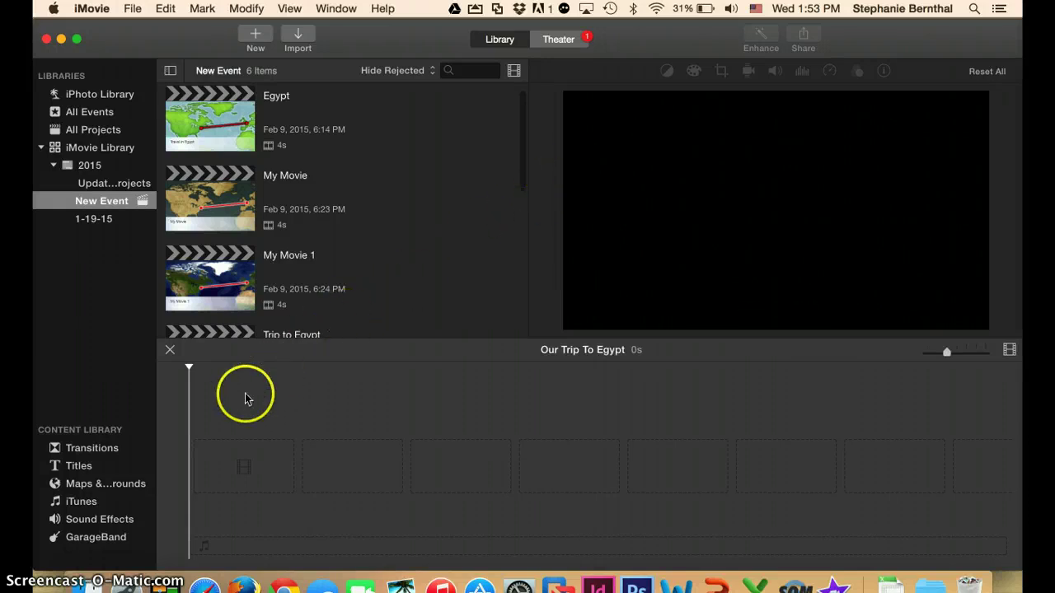
Browse the Maps & Backgrounds collection's globe, map, still and background thumbnails.
{"action": "left_click", "coordinate": [128, 492]}
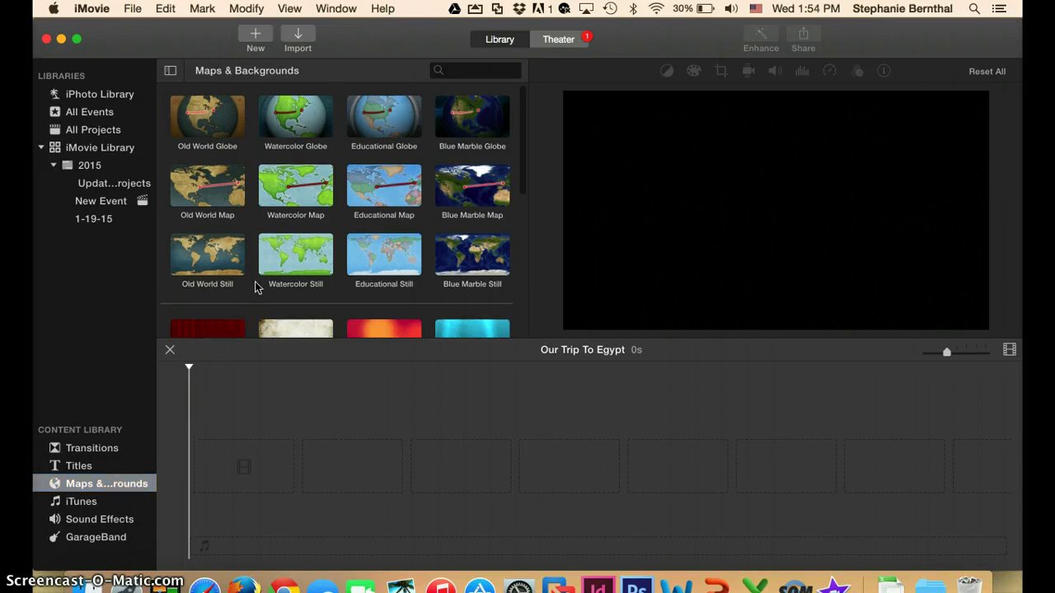
{"action": "scroll", "coordinate": [255, 286], "scroll_direction": "down", "scroll_amount": 2}
{"action": "scroll", "coordinate": [254, 286], "scroll_direction": "down", "scroll_amount": 6}
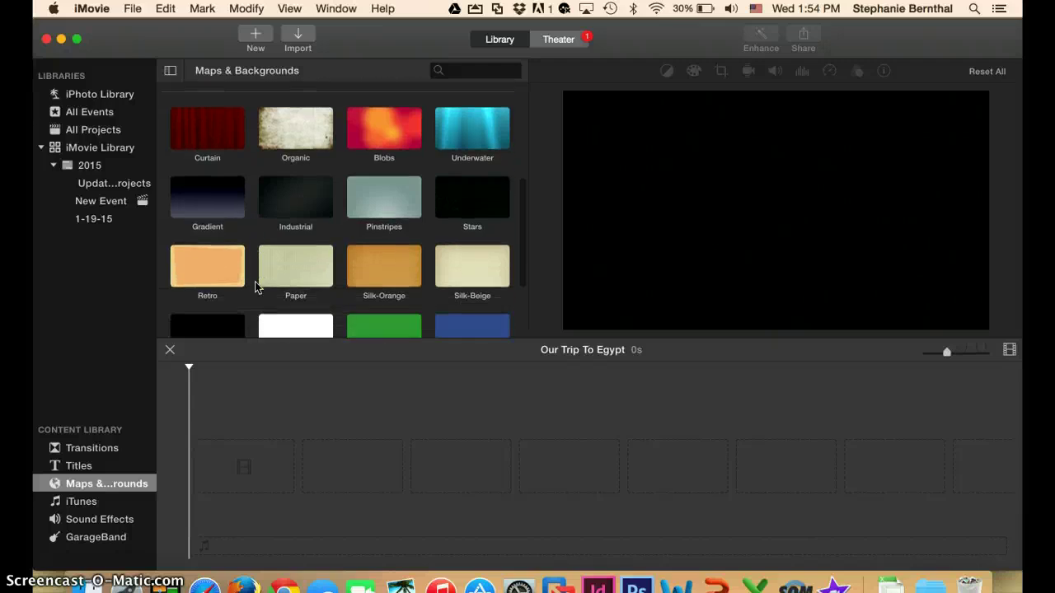
{"action": "scroll", "coordinate": [255, 286], "scroll_direction": "down", "scroll_amount": 2}
{"action": "scroll", "coordinate": [255, 286], "scroll_direction": "up", "scroll_amount": 7}
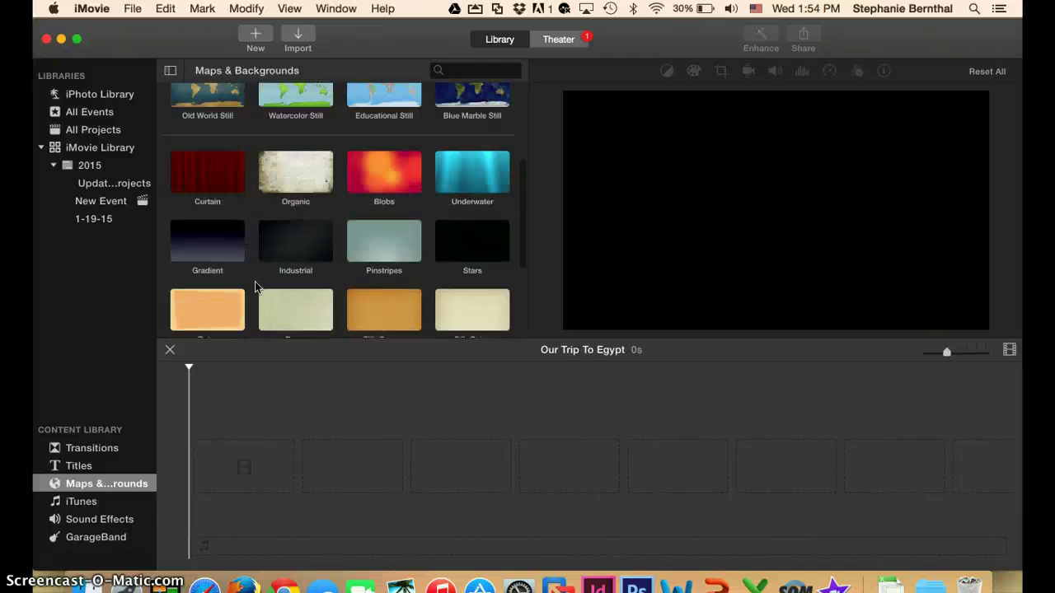
{"action": "scroll", "coordinate": [255, 281], "scroll_direction": "up", "scroll_amount": 3}
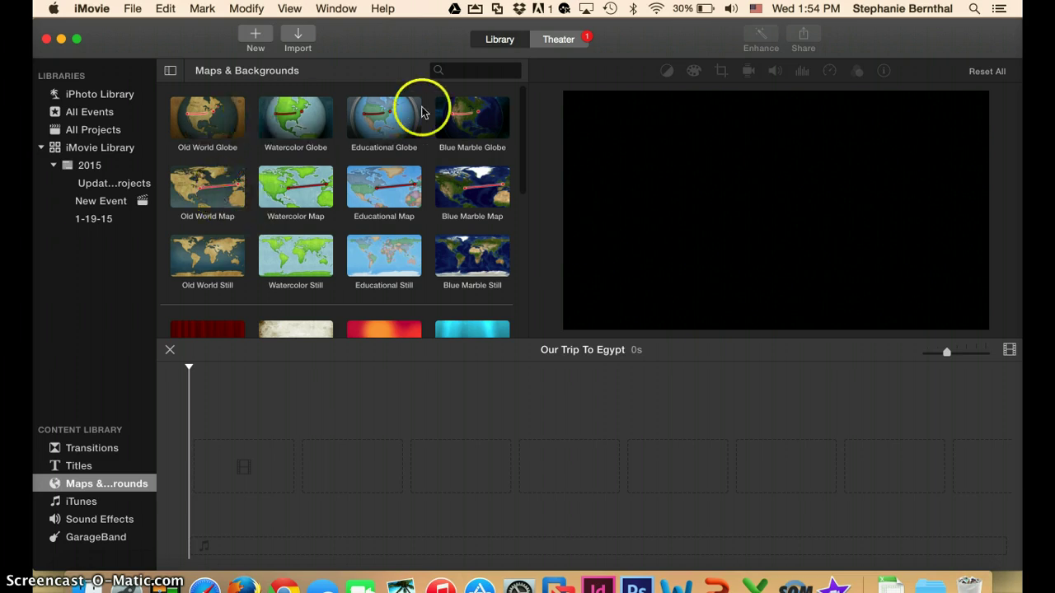
Append the Blue Marble Globe animation to the timeline as a 3.9s clip.
{"action": "left_click", "coordinate": [427, 198]}
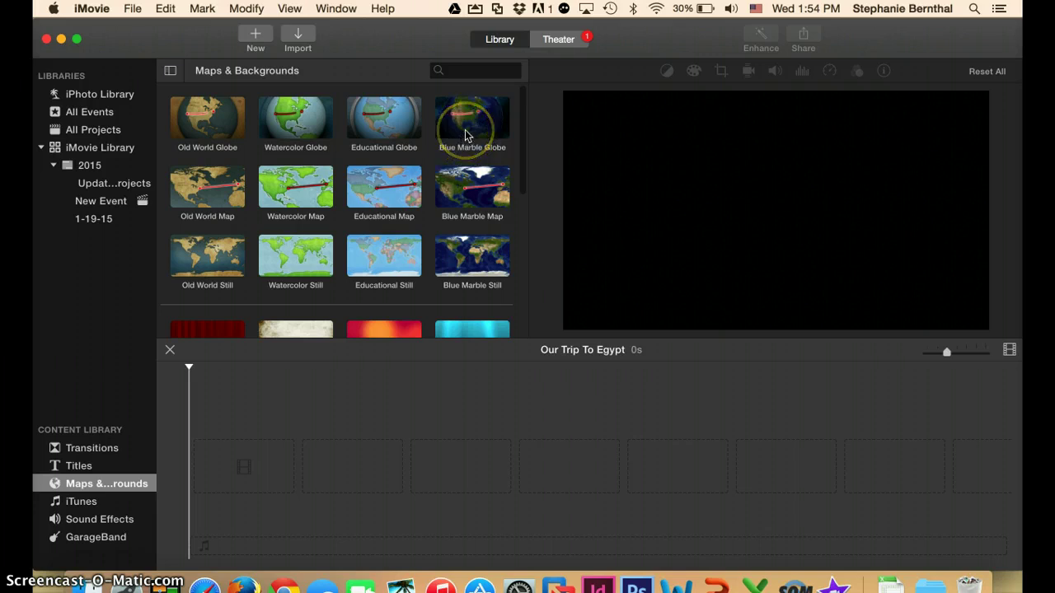
{"action": "left_click", "coordinate": [465, 134]}
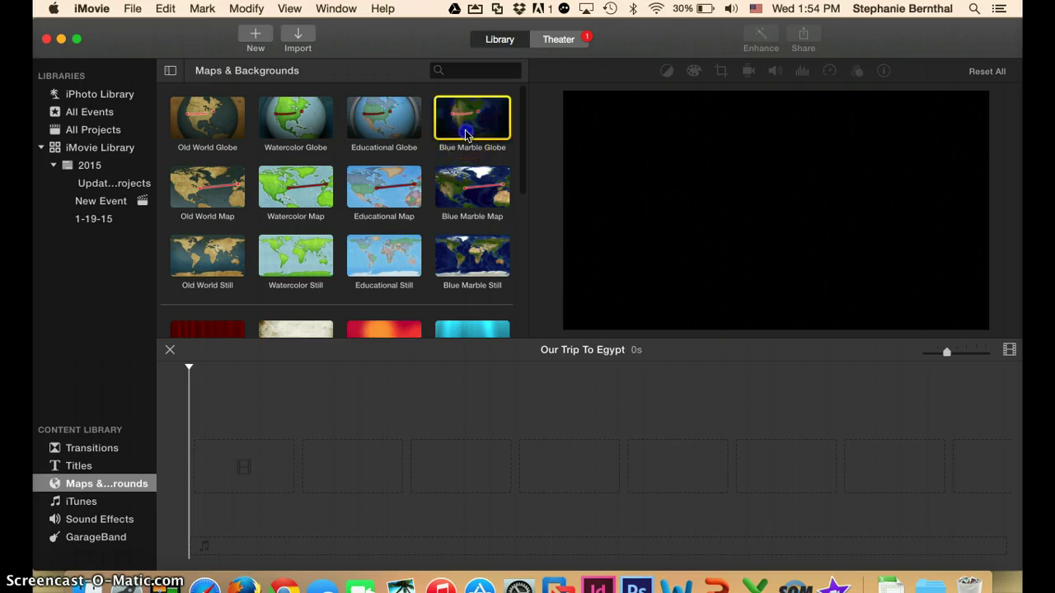
{"action": "key", "text": "e"}
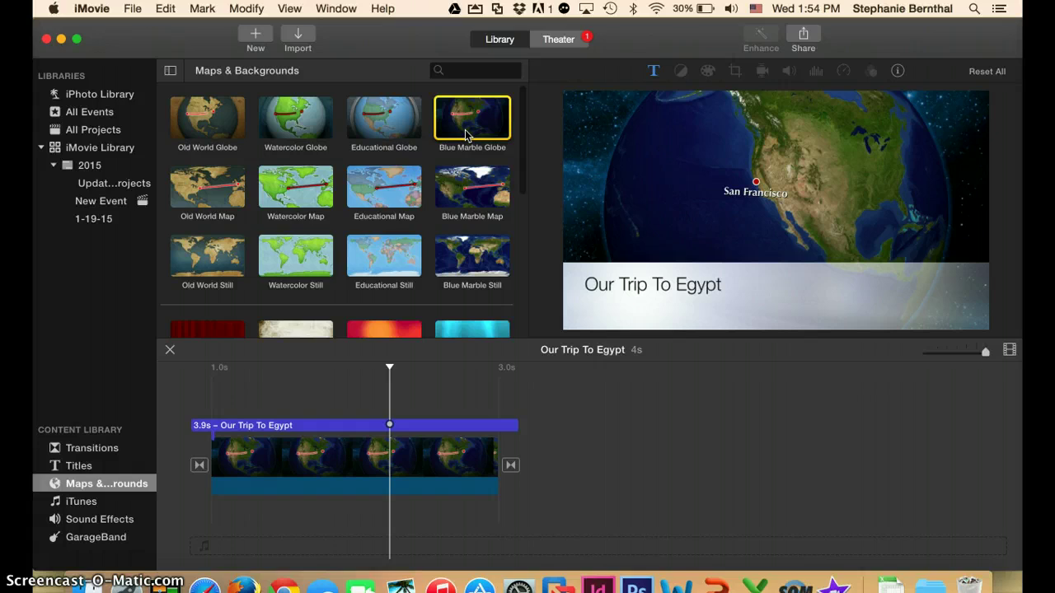
{"action": "left_click", "coordinate": [466, 142]}
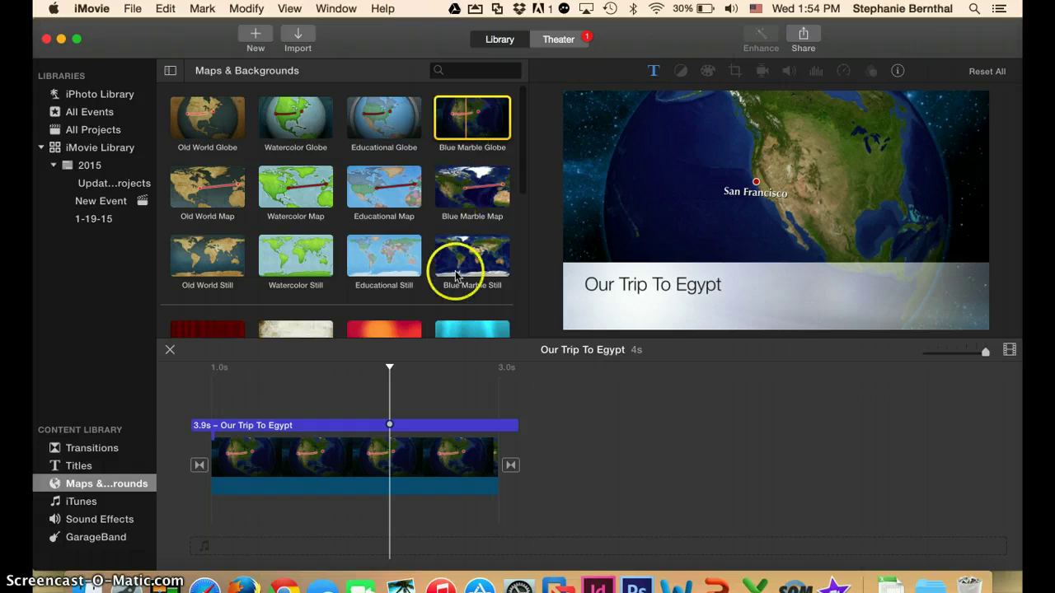
Set the map clip's route starting location to Nebraska.
{"action": "left_click", "coordinate": [453, 464]}
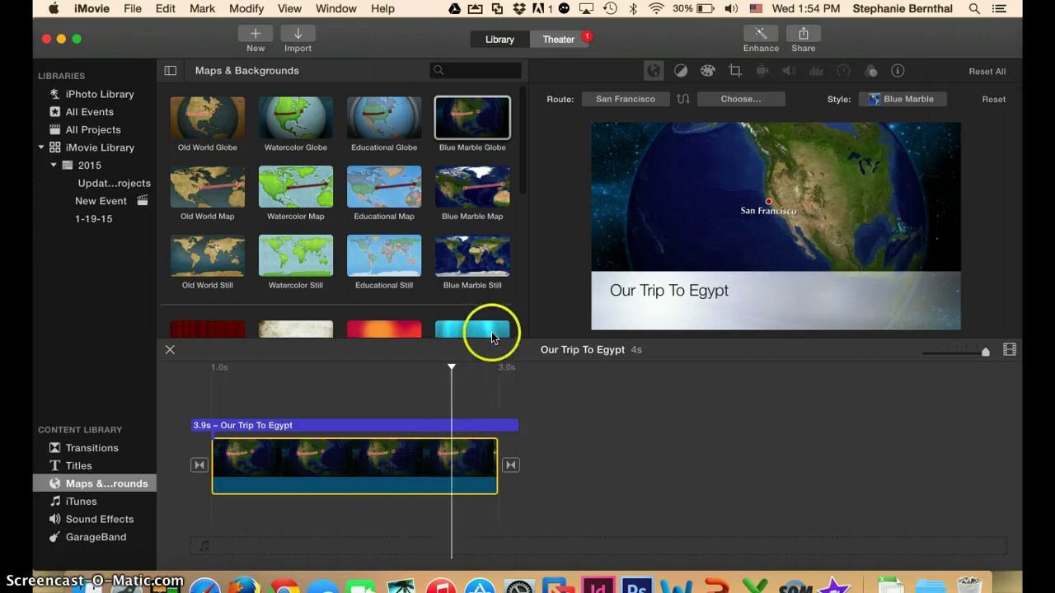
{"action": "left_click", "coordinate": [606, 103]}
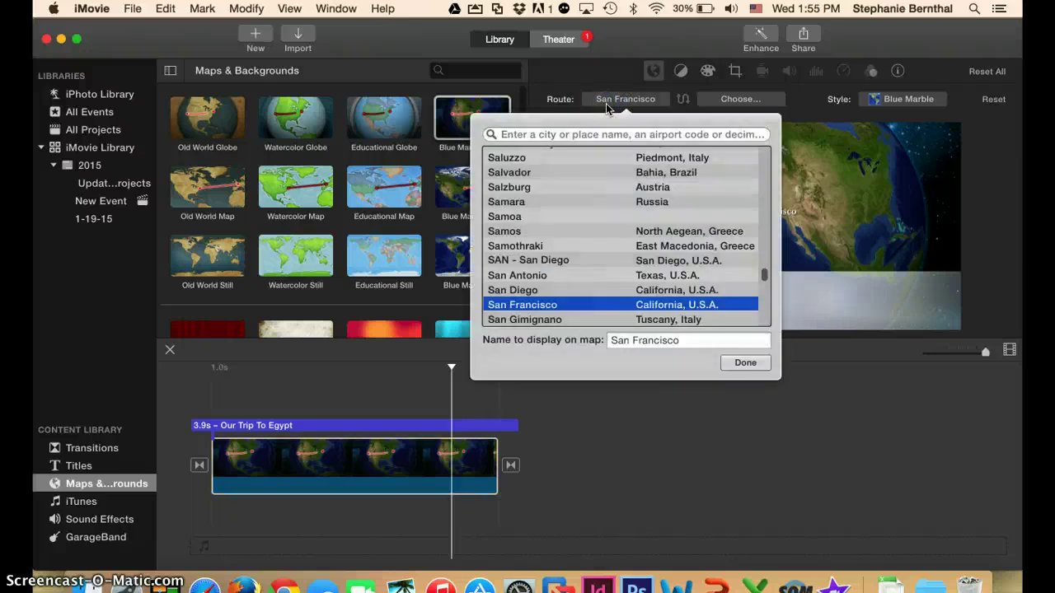
{"action": "left_click", "coordinate": [607, 134]}
{"action": "type", "text": "Neb"}
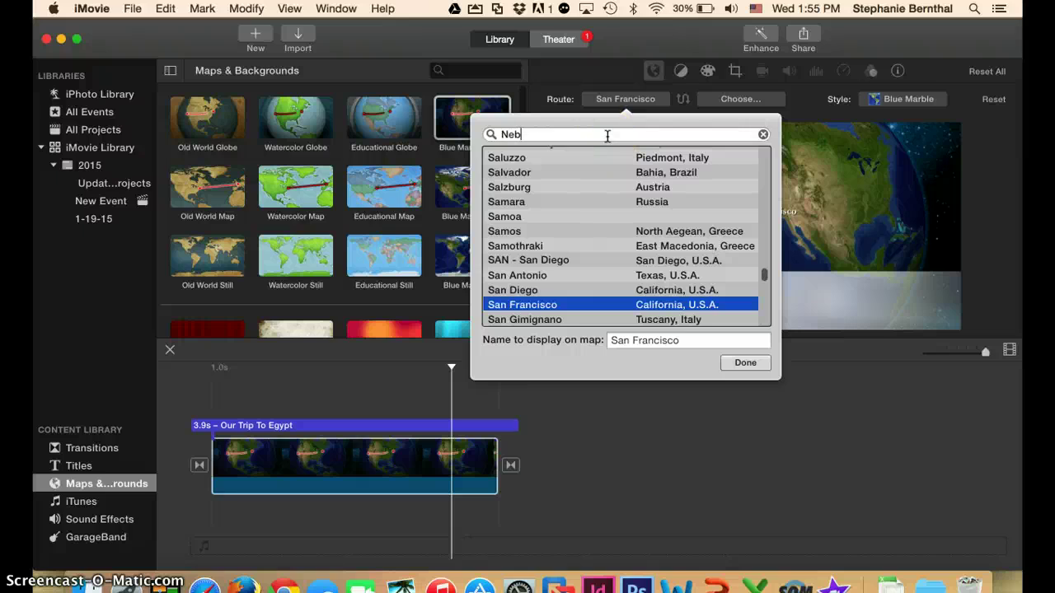
{"action": "type", "text": "raska"}
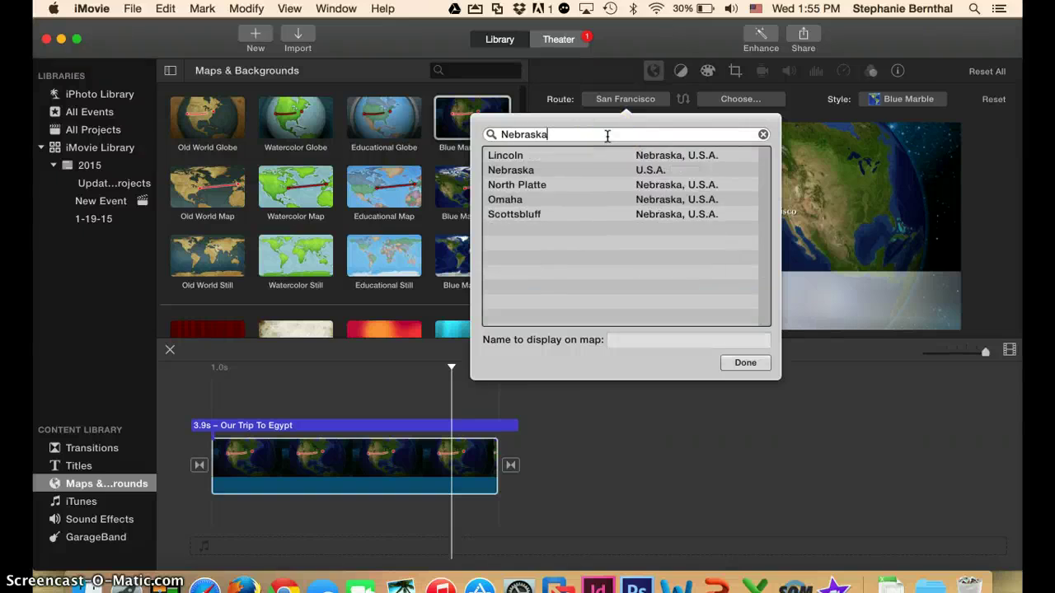
{"action": "left_click", "coordinate": [554, 170]}
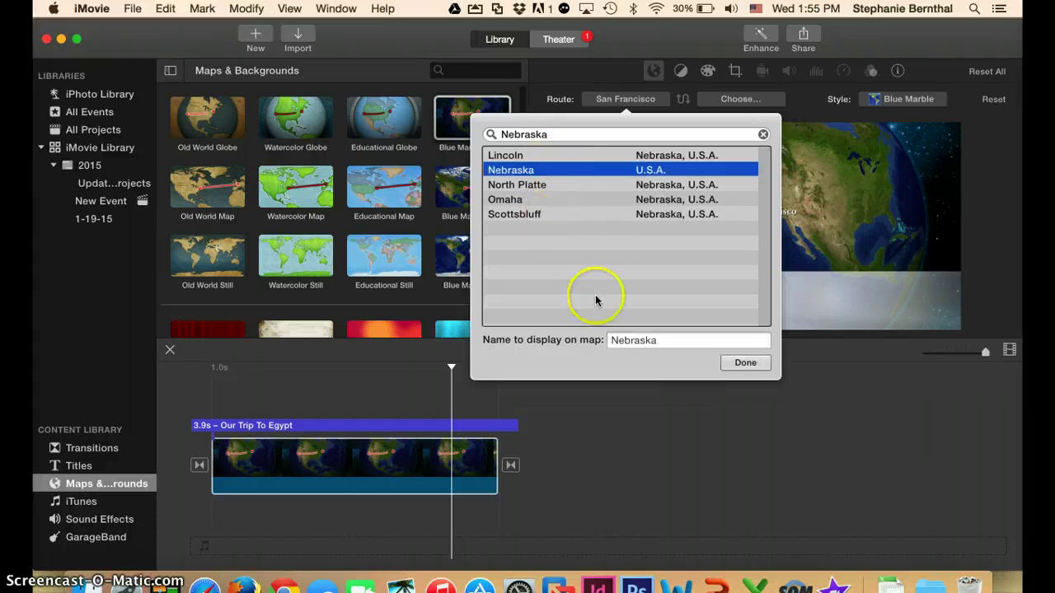
Rename the starting location's display name to 'Valentine, Nebraska'.
{"action": "double_click", "coordinate": [610, 339]}
{"action": "left_click", "coordinate": [612, 340]}
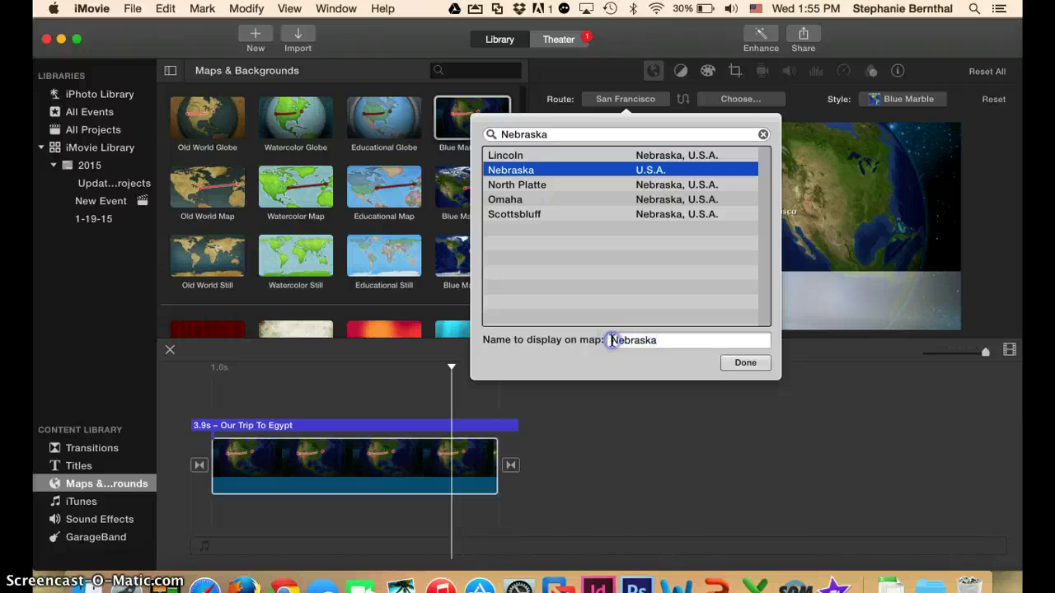
{"action": "type", "text": "Valentine,"}
{"action": "left_click", "coordinate": [681, 360]}
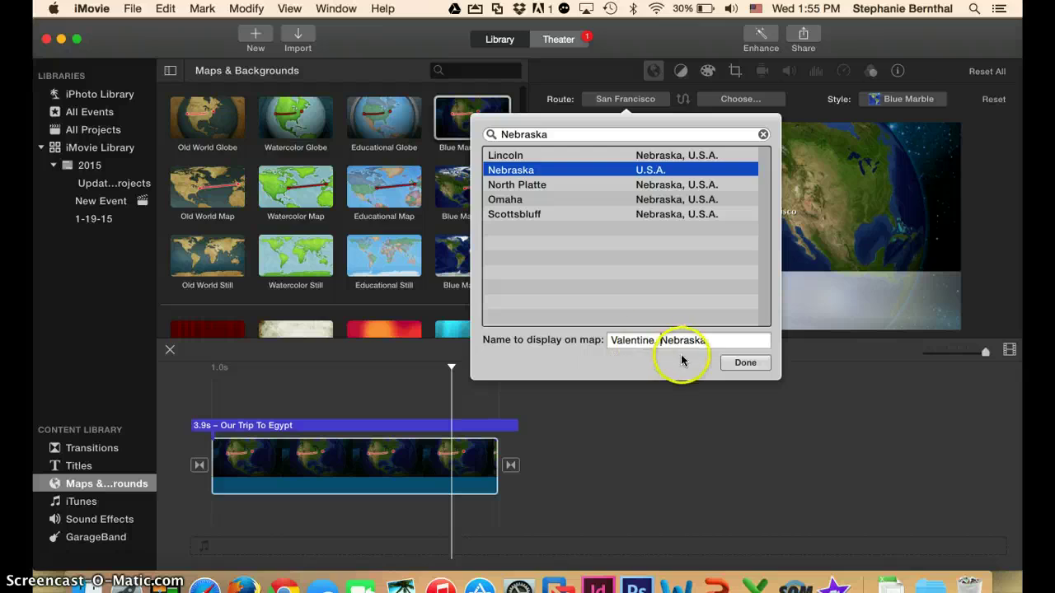
{"action": "left_click", "coordinate": [739, 365]}
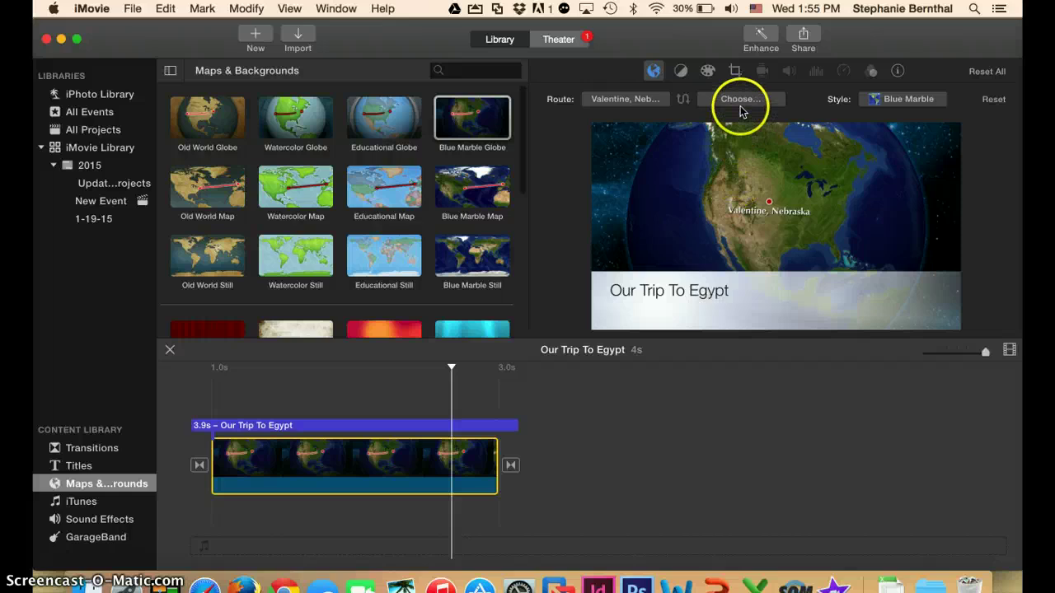
Set the route's end location to Egypt.
{"action": "left_click", "coordinate": [741, 102]}
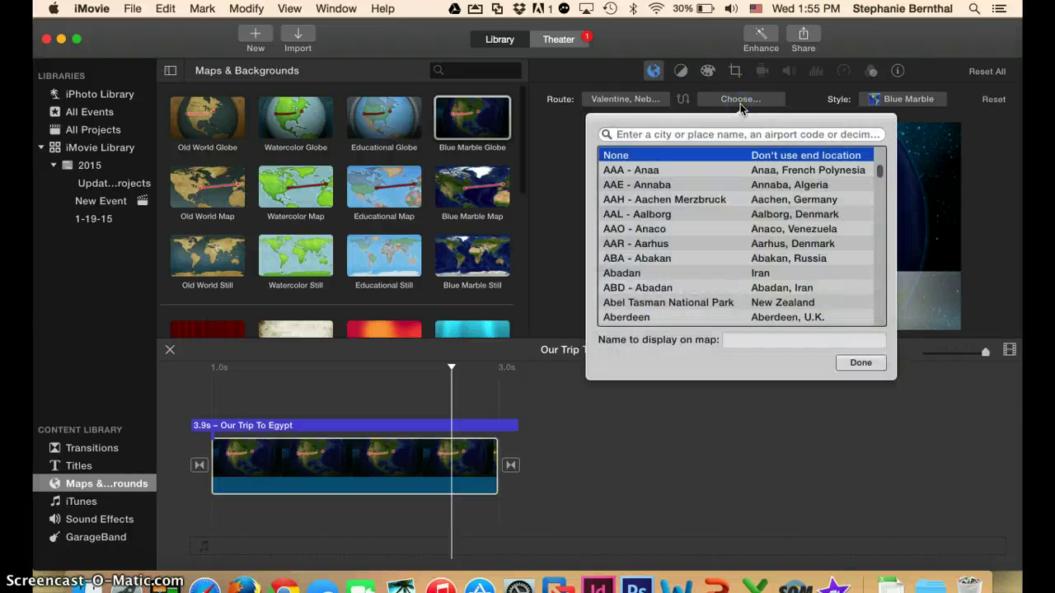
{"action": "type", "text": "Egypt"}
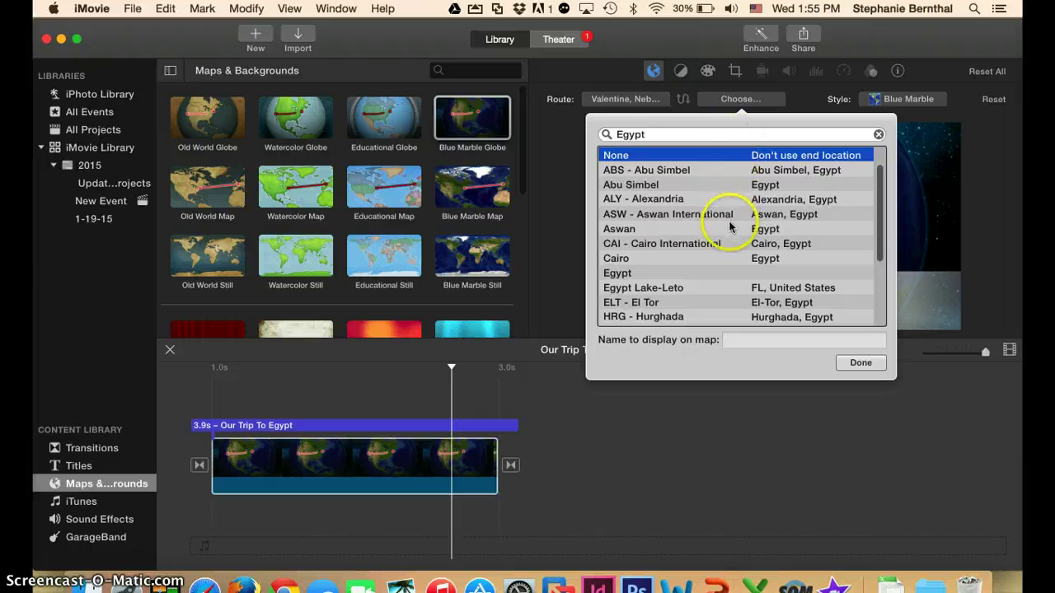
{"action": "left_click", "coordinate": [625, 276]}
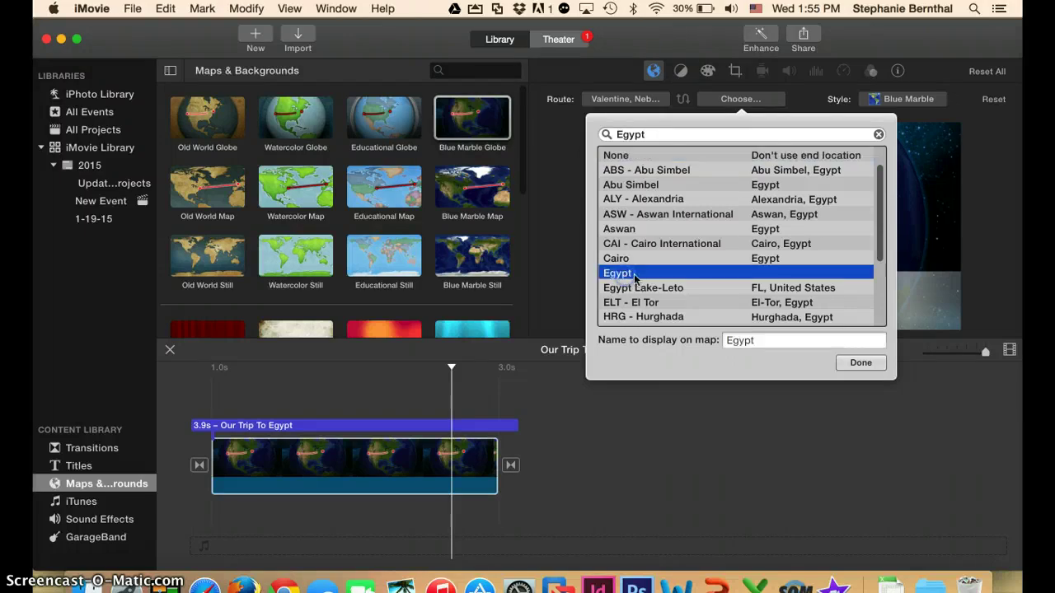
{"action": "left_click", "coordinate": [854, 364]}
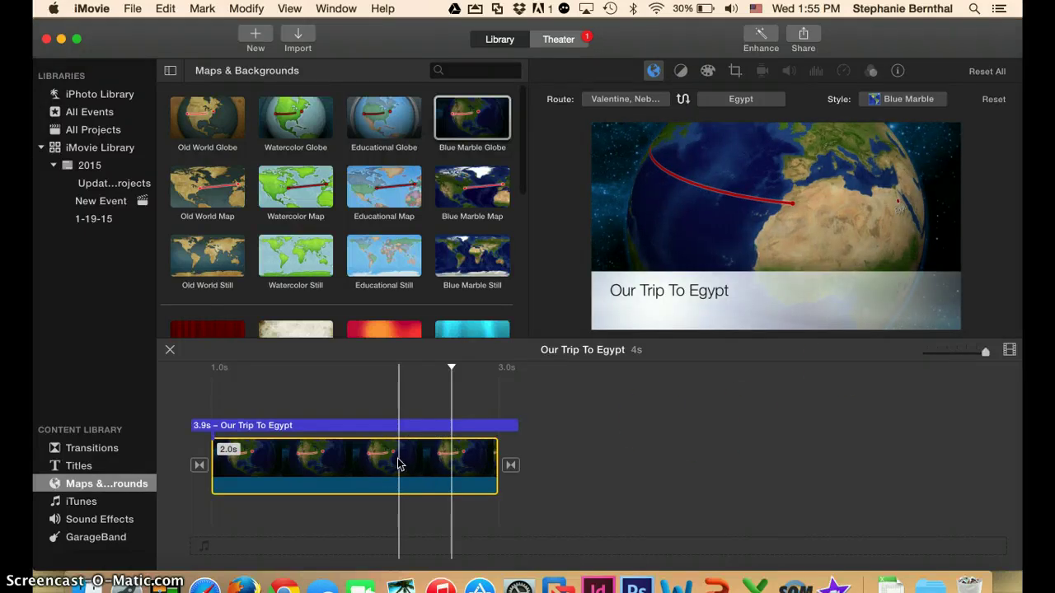
Replace the globe clip's title text with 'Our Egyptian Adventure'.
{"action": "left_click_drag", "start_coordinate": [396, 461], "coordinate": [288, 428]}
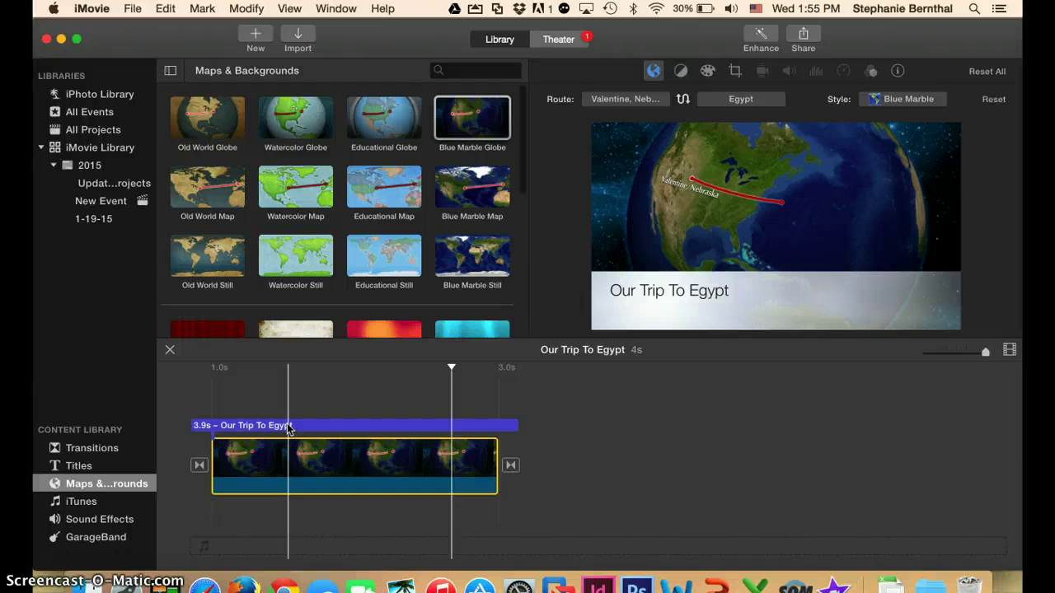
{"action": "double_click", "coordinate": [289, 426]}
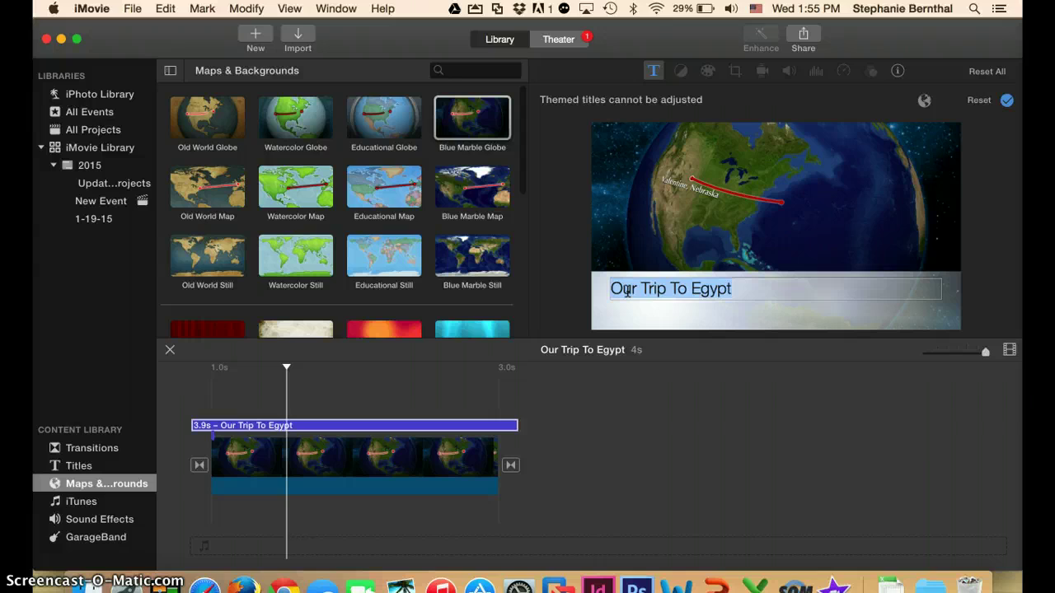
{"action": "type", "text": "Our Egyptian"}
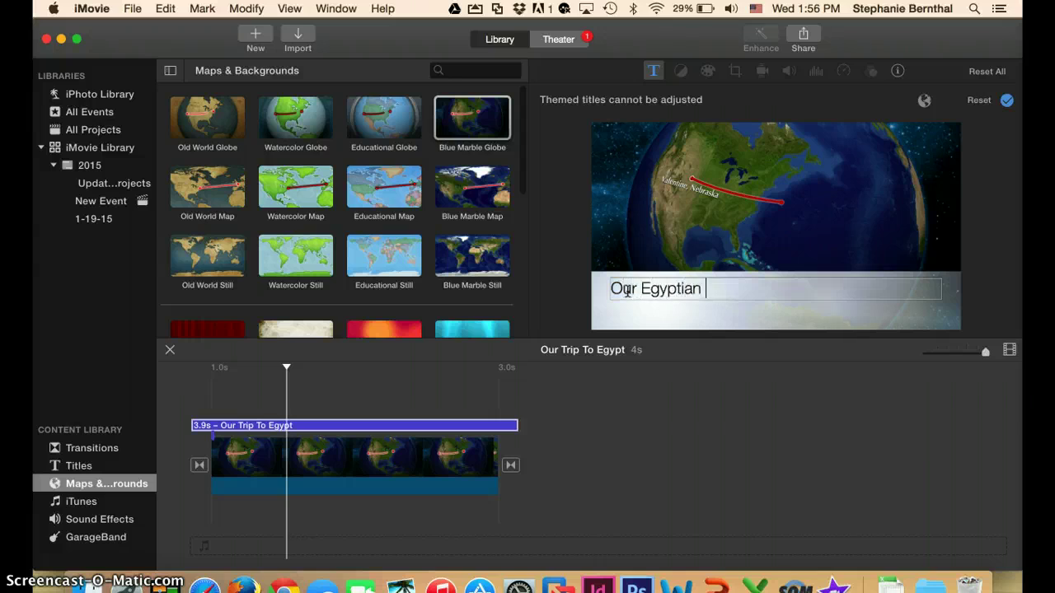
{"action": "type", "text": " Adventure"}
{"action": "triple_click", "coordinate": [628, 291]}
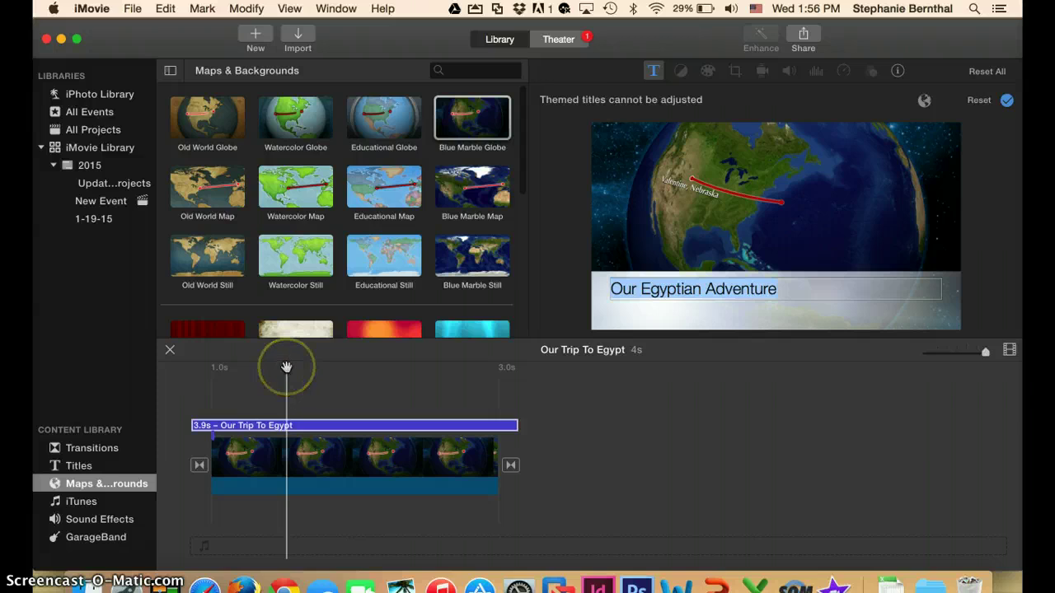
{"action": "left_click", "coordinate": [286, 366]}
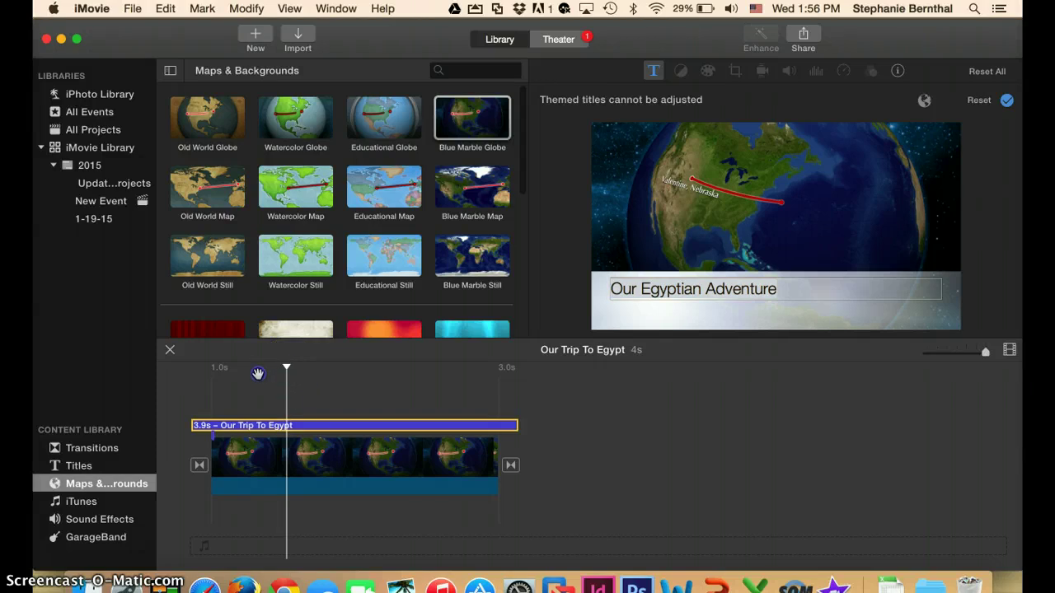
Commit the 'Our Egyptian Adventure' title and play the Nebraska-to-Egypt animation from the start.
{"action": "left_click_drag", "start_coordinate": [284, 367], "coordinate": [210, 363]}
{"action": "left_click", "coordinate": [678, 314]}
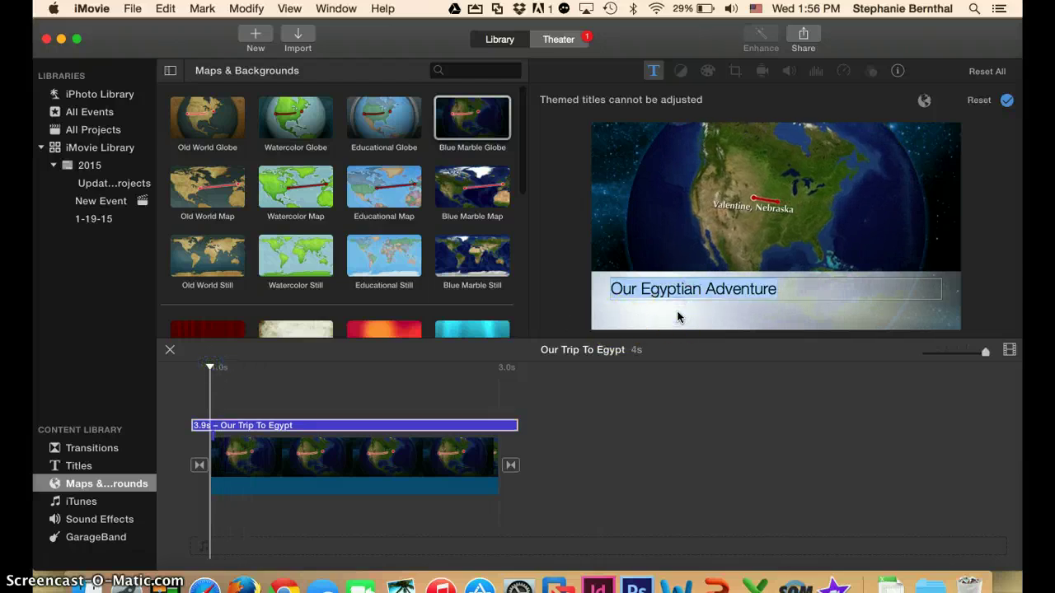
{"action": "key", "text": "Return"}
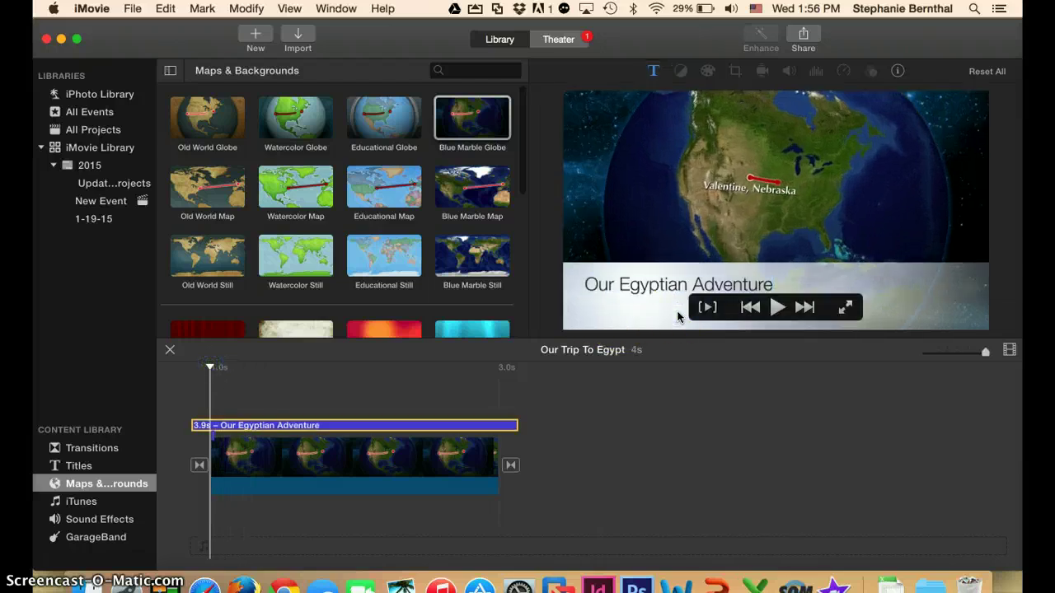
{"action": "left_click", "coordinate": [776, 308]}
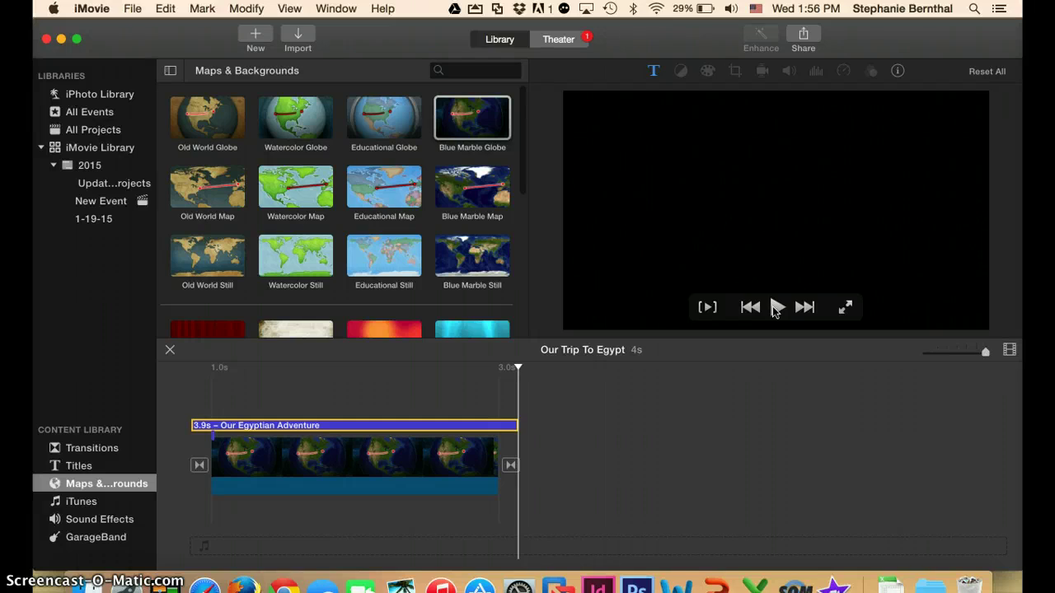
{"action": "left_click", "coordinate": [776, 220]}
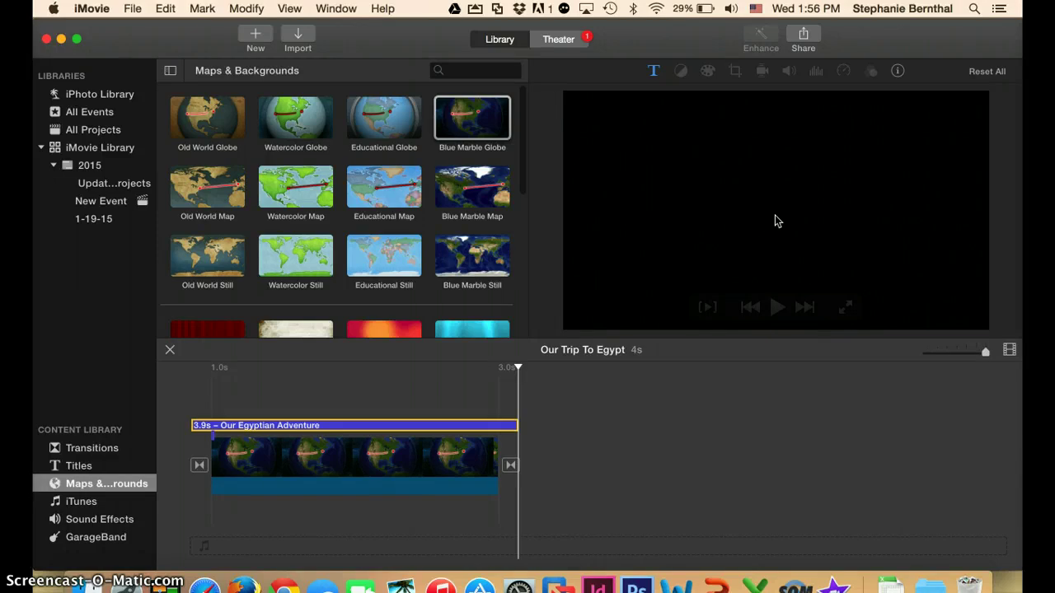
Export the movie as a 1920 x 1080 High-quality file to the Desktop.
{"action": "left_click", "coordinate": [804, 38]}
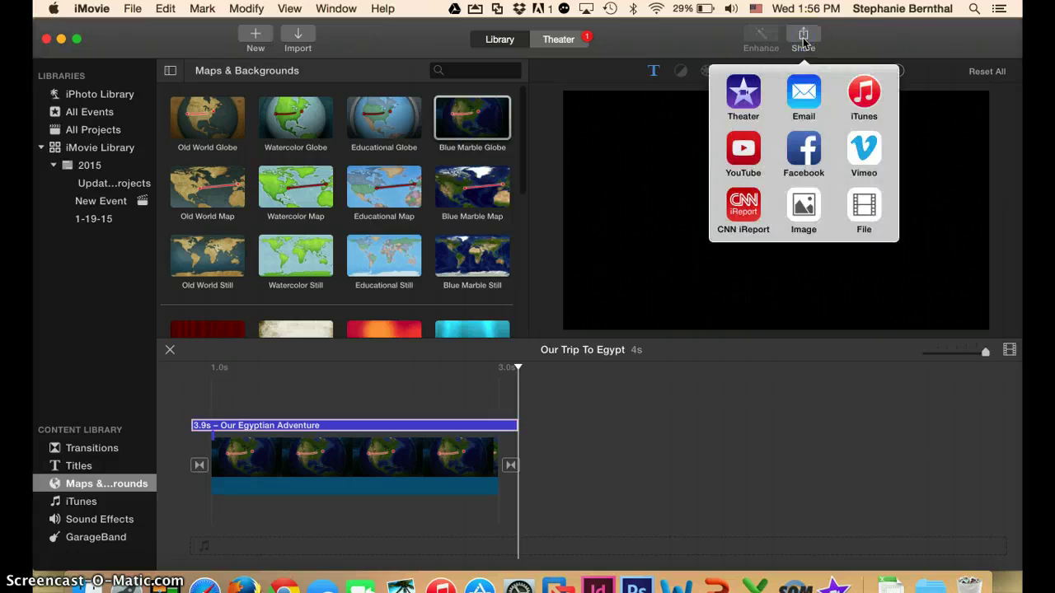
{"action": "left_click", "coordinate": [862, 208]}
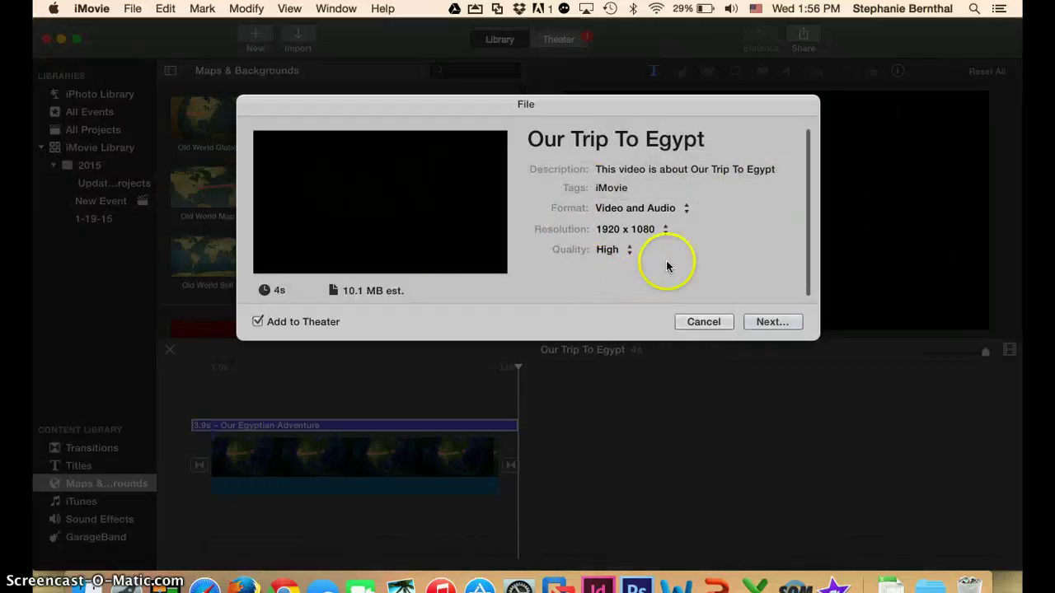
{"action": "left_click", "coordinate": [765, 323]}
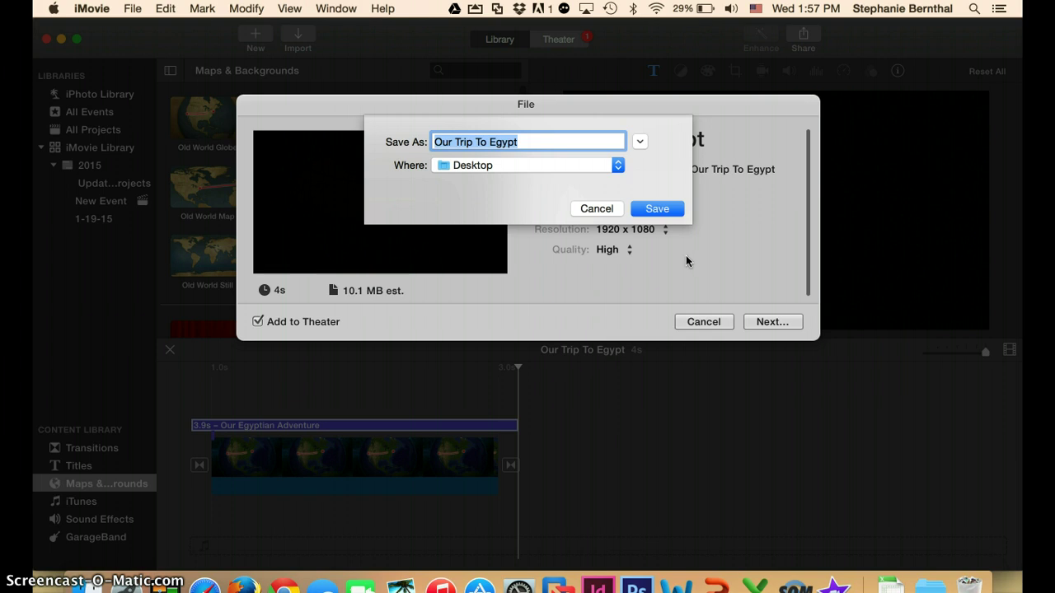
{"action": "left_click", "coordinate": [680, 251]}
{"action": "left_click", "coordinate": [660, 212]}
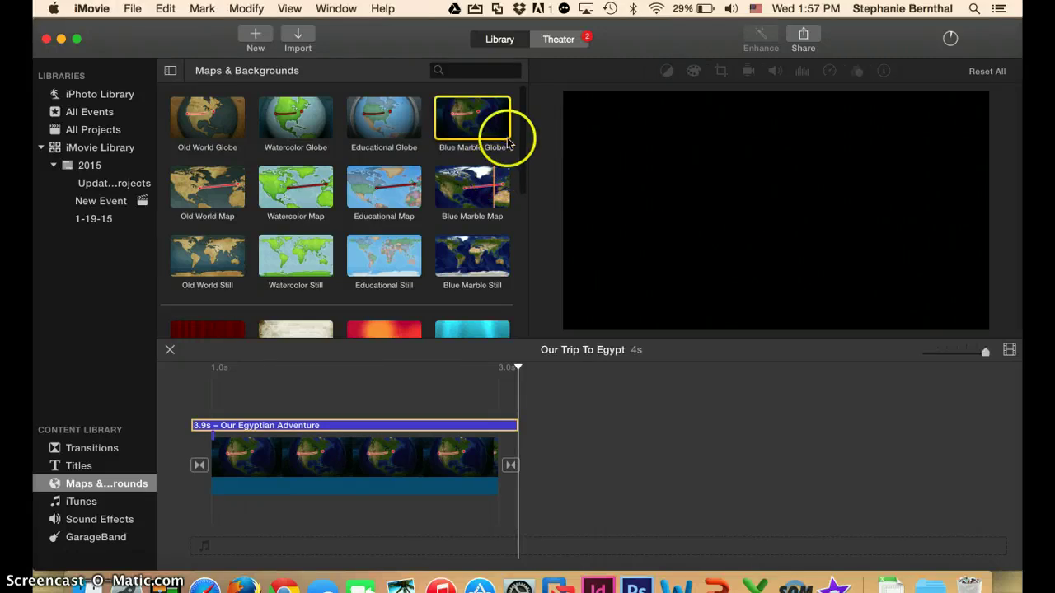
Minimize iMovie and dismiss the Share Successful notification.
{"action": "left_click", "coordinate": [61, 39]}
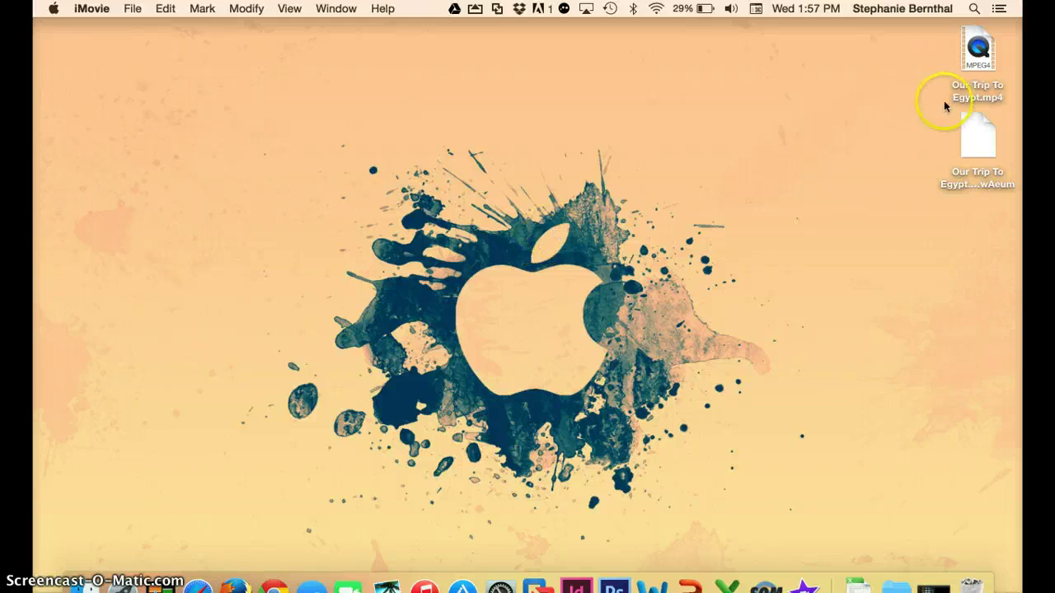
{"action": "left_click", "coordinate": [981, 46]}
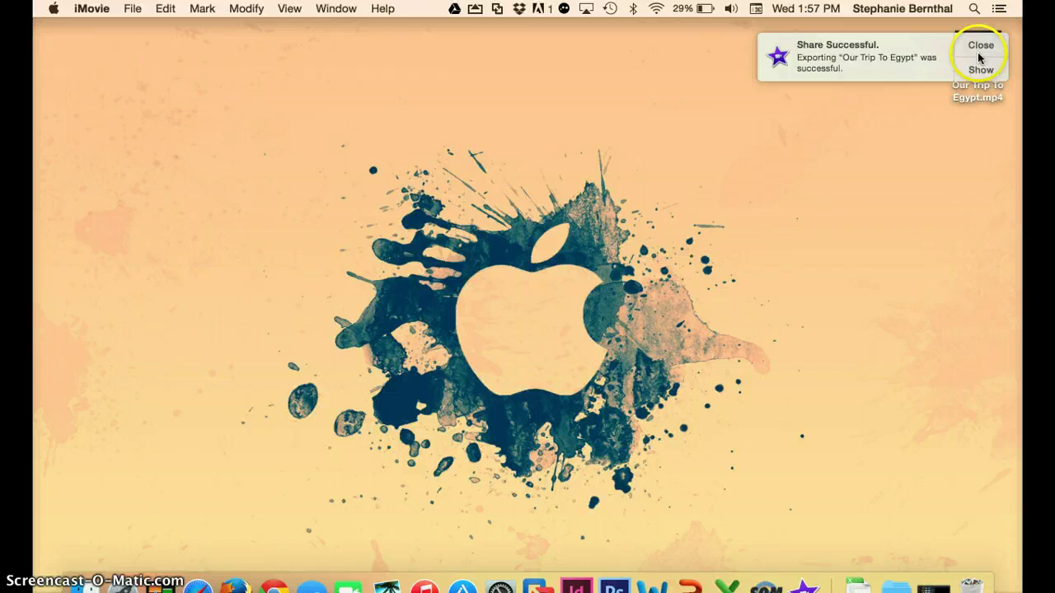